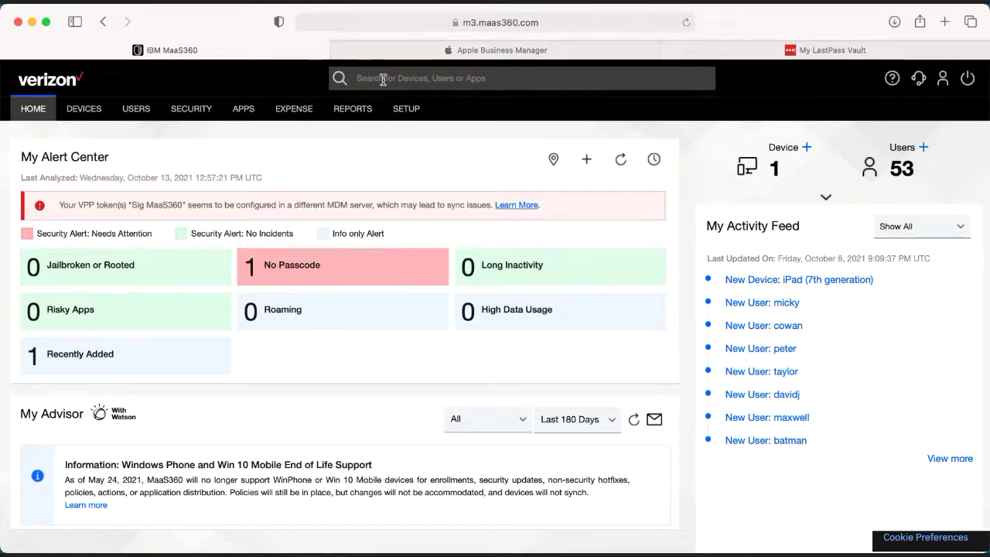
- Go to the Devices inventory listing the enrolled iPad 7th generation on iOS 15
{"action": "left_click", "coordinate": [78, 106]}
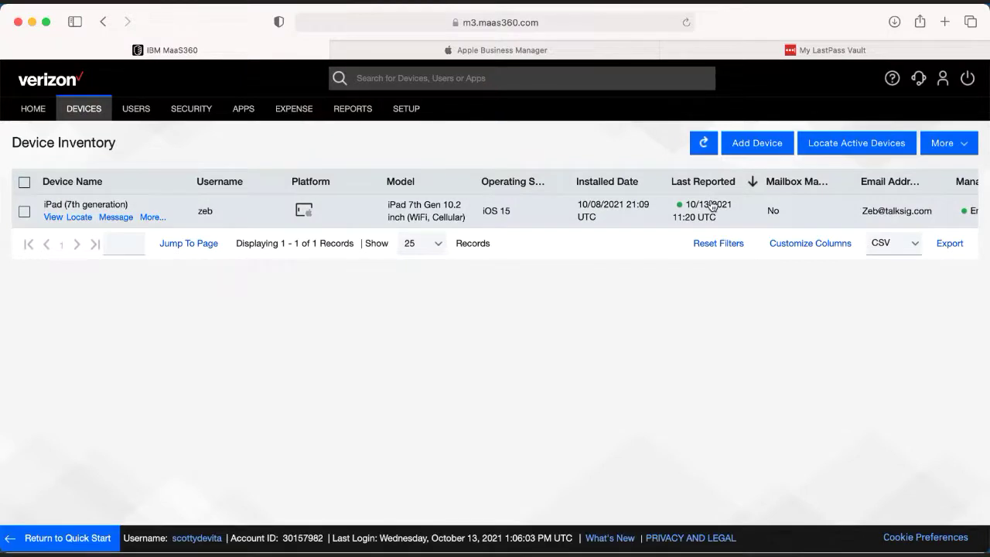
{"action": "mouse_move", "coordinate": [704, 211]}
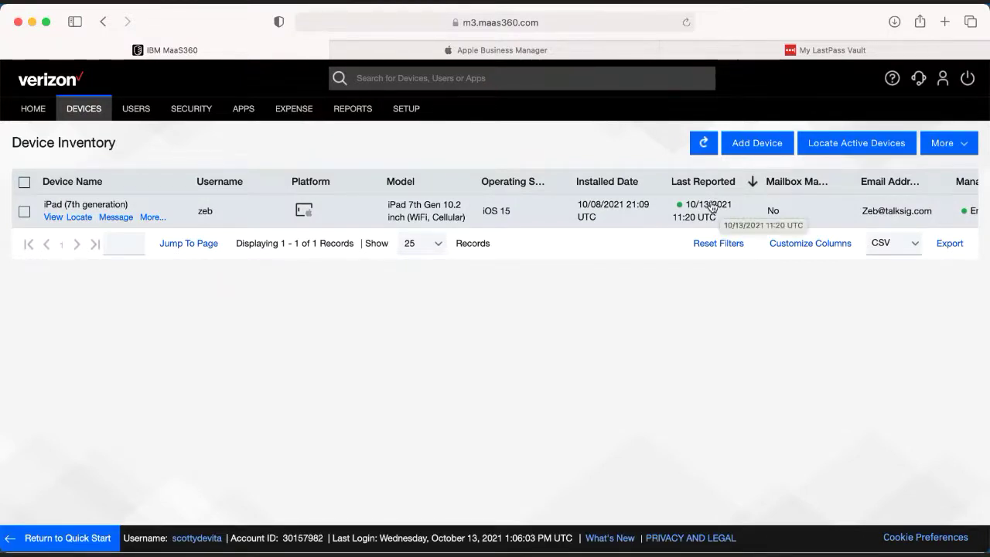
- Browse the full Customize Columns list and close it without changing any inventory columns
{"action": "left_click", "coordinate": [809, 244]}
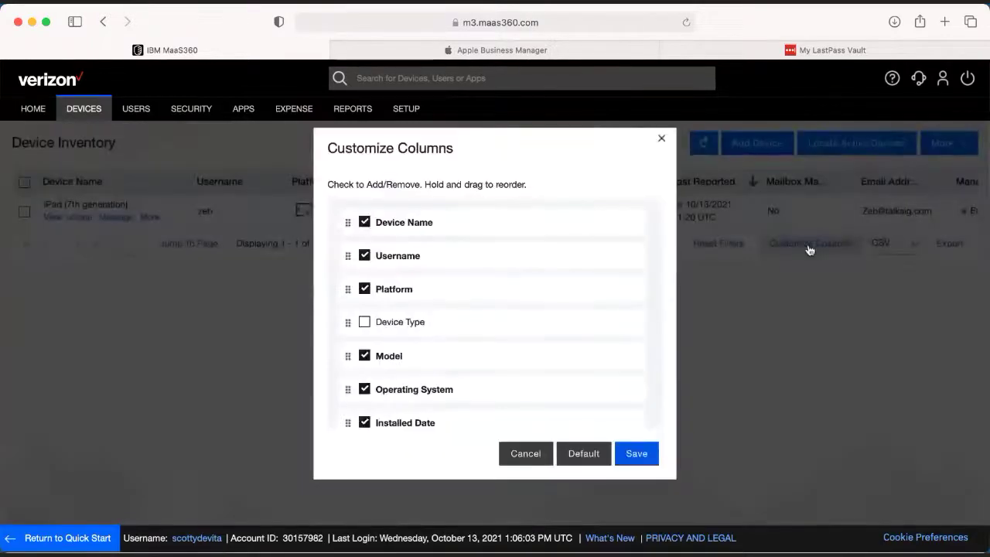
{"action": "scroll", "coordinate": [565, 342], "scroll_direction": "down", "scroll_amount": 2}
{"action": "scroll", "coordinate": [565, 342], "scroll_direction": "down", "scroll_amount": 3}
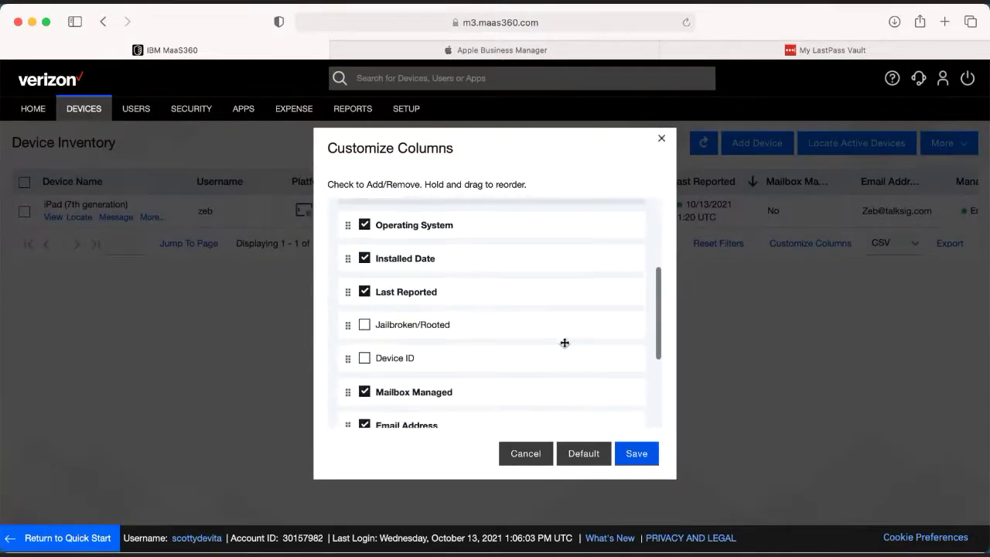
{"action": "scroll", "coordinate": [565, 342], "scroll_direction": "down", "scroll_amount": 2}
{"action": "scroll", "coordinate": [564, 343], "scroll_direction": "down", "scroll_amount": 2}
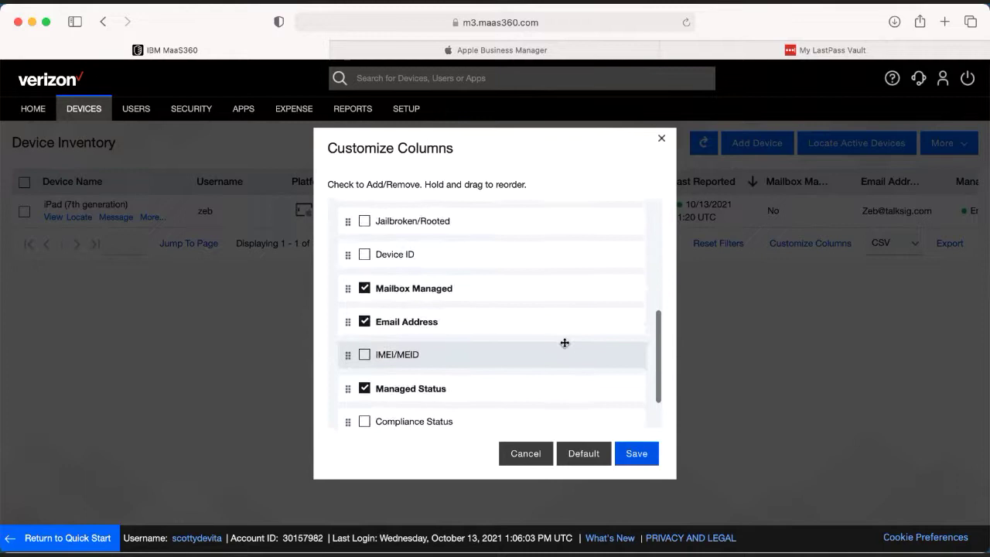
{"action": "scroll", "coordinate": [567, 345], "scroll_direction": "down", "scroll_amount": 1}
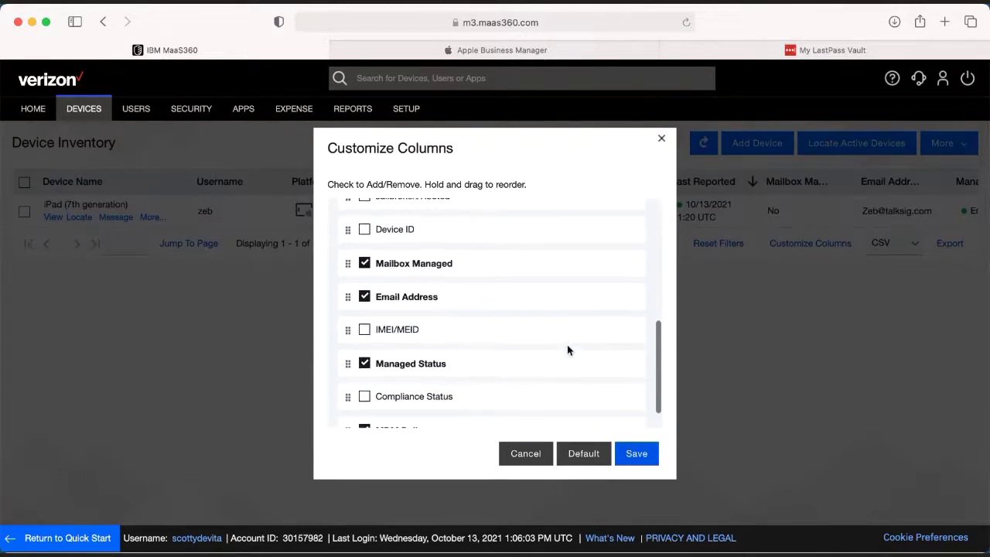
{"action": "scroll", "coordinate": [567, 345], "scroll_direction": "down", "scroll_amount": 2}
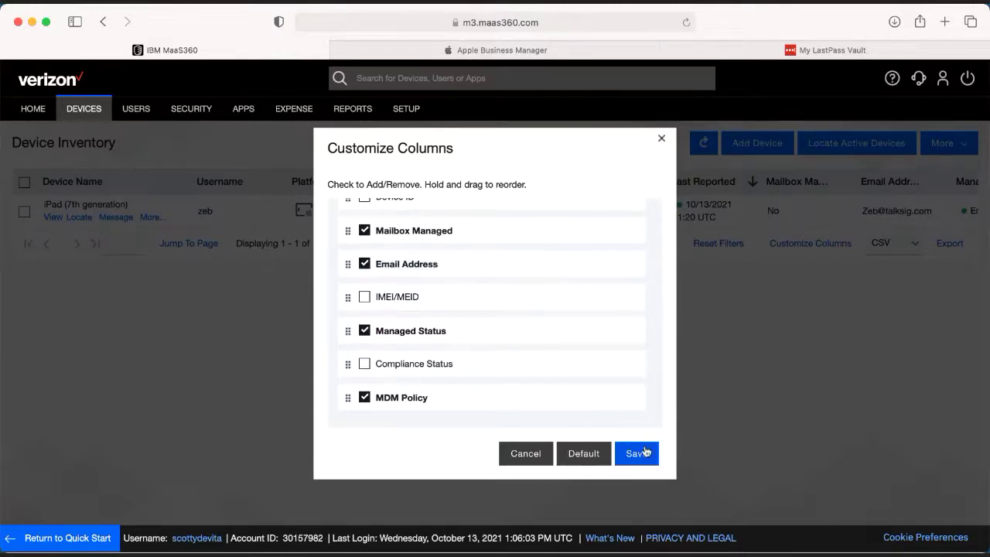
{"action": "scroll", "coordinate": [493, 287], "scroll_direction": "up", "scroll_amount": 5}
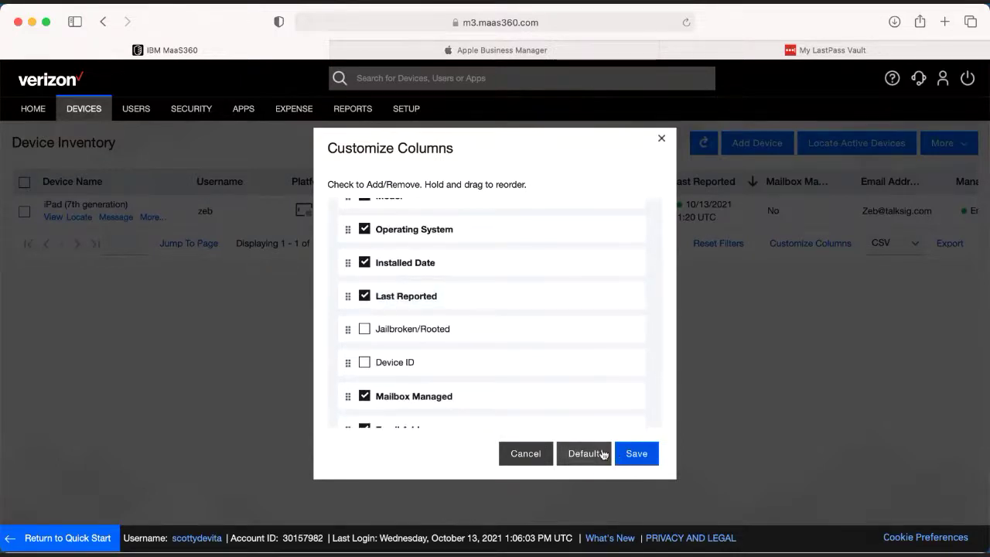
{"action": "left_click", "coordinate": [526, 453]}
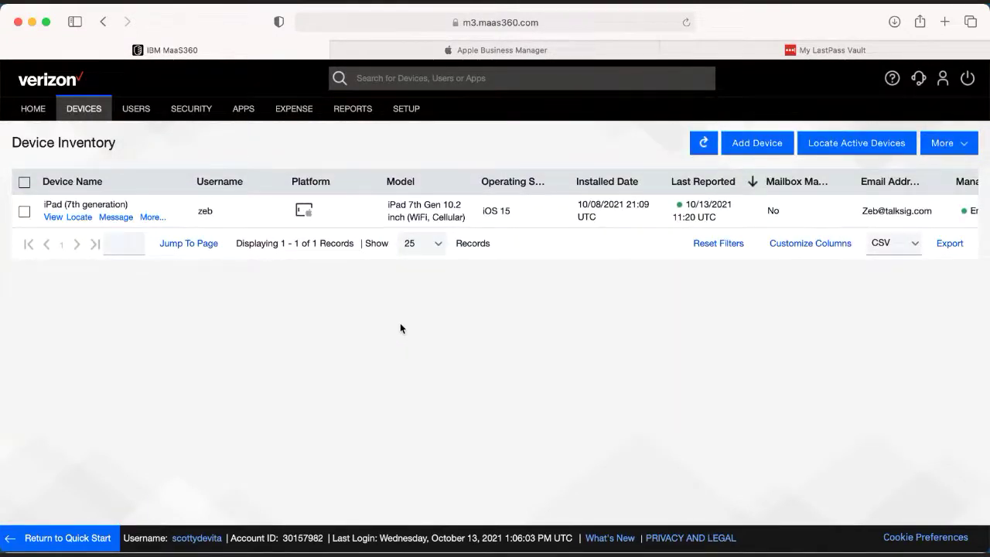
- Open the iPad (7th generation) Summary page and scroll through its hardware and security details
{"action": "left_click", "coordinate": [47, 216]}
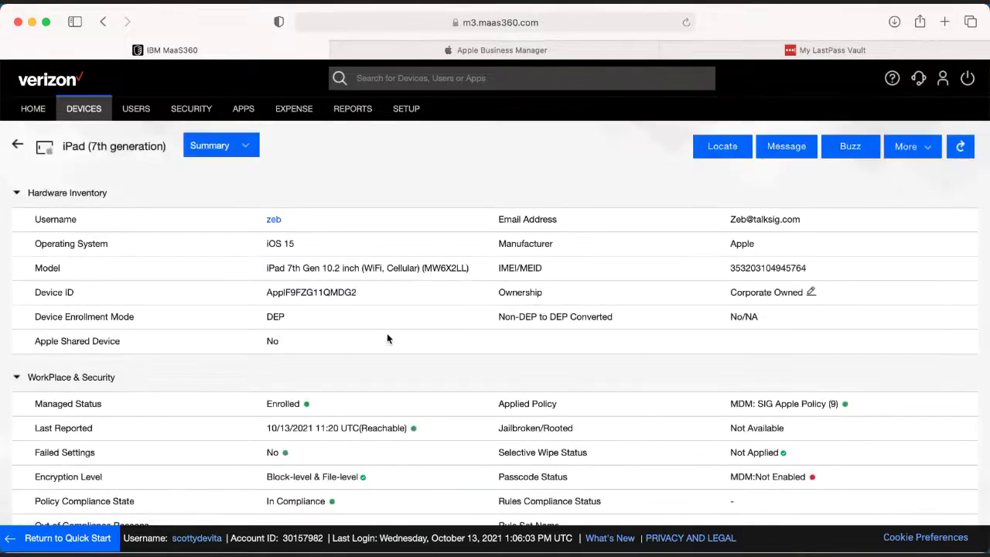
{"action": "scroll", "coordinate": [387, 337], "scroll_direction": "down", "scroll_amount": 1}
{"action": "scroll", "coordinate": [386, 338], "scroll_direction": "down", "scroll_amount": 1}
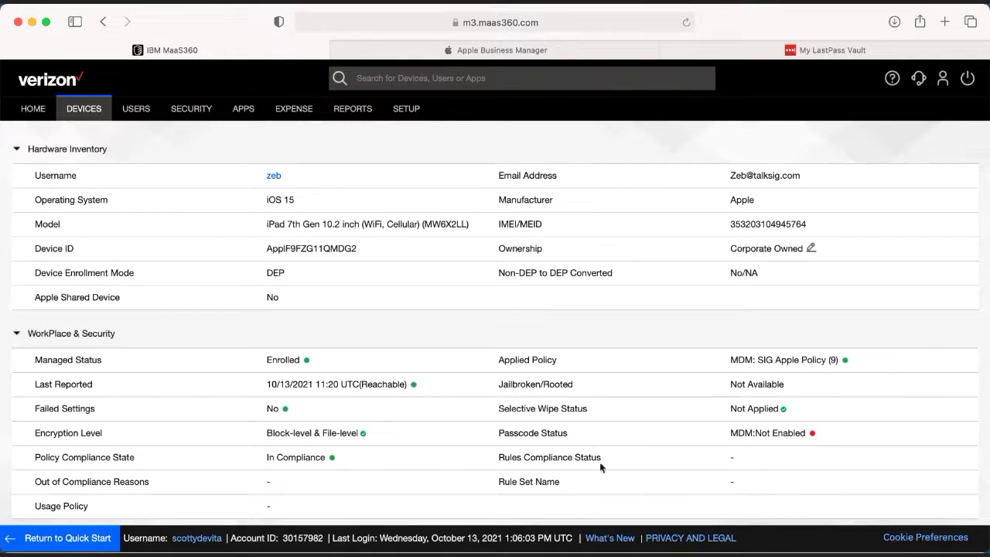
{"action": "scroll", "coordinate": [599, 462], "scroll_direction": "down", "scroll_amount": 4}
{"action": "scroll", "coordinate": [599, 459], "scroll_direction": "up", "scroll_amount": 2}
- View the iPad's Apps Installed list, then switch the view to App Distributions
{"action": "scroll", "coordinate": [599, 460], "scroll_direction": "up", "scroll_amount": 3}
{"action": "left_click", "coordinate": [224, 146]}
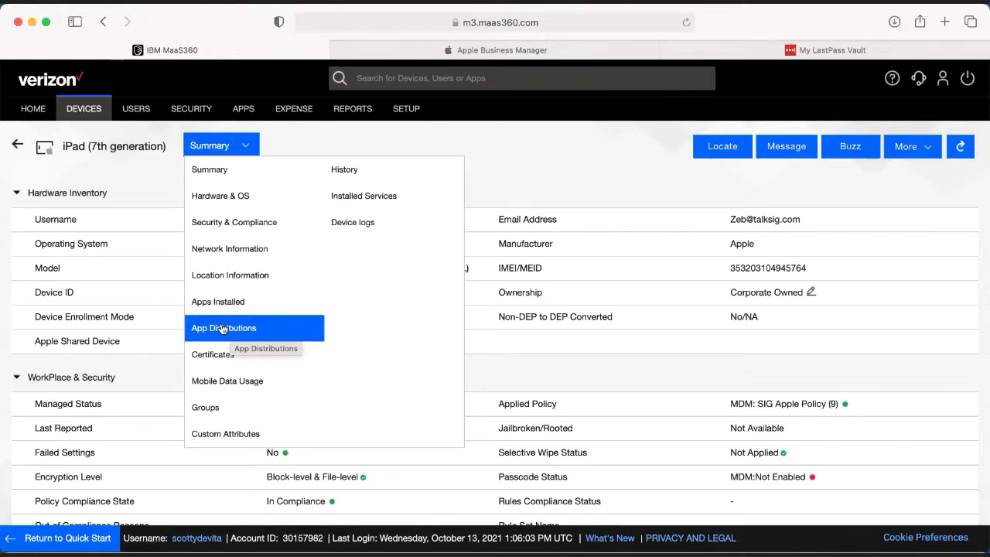
{"action": "left_click", "coordinate": [218, 303]}
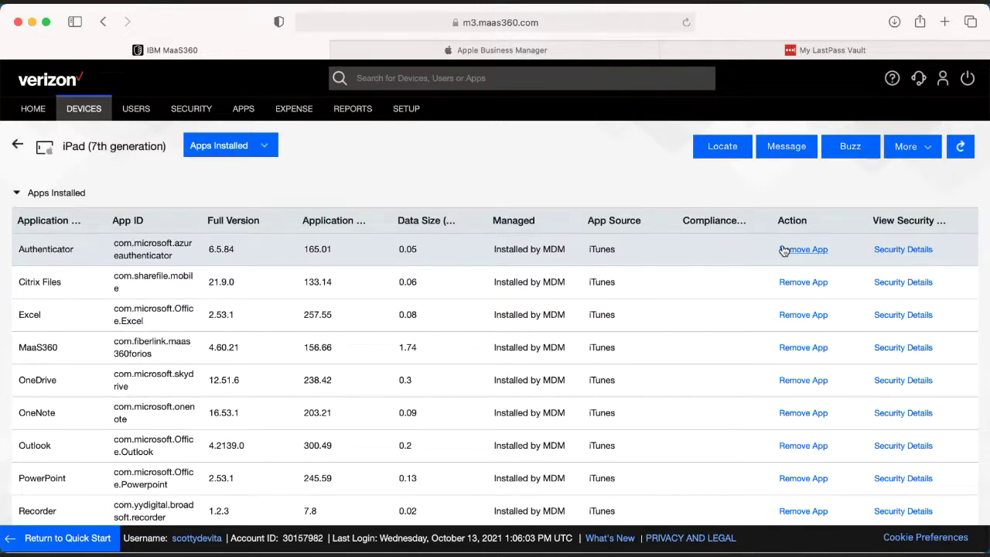
{"action": "left_click", "coordinate": [229, 145]}
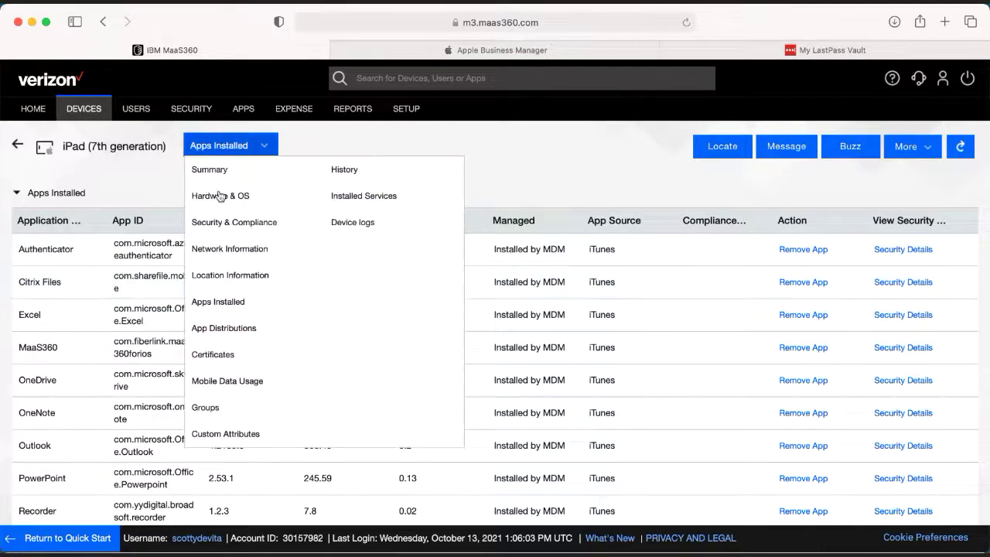
{"action": "left_click", "coordinate": [214, 331]}
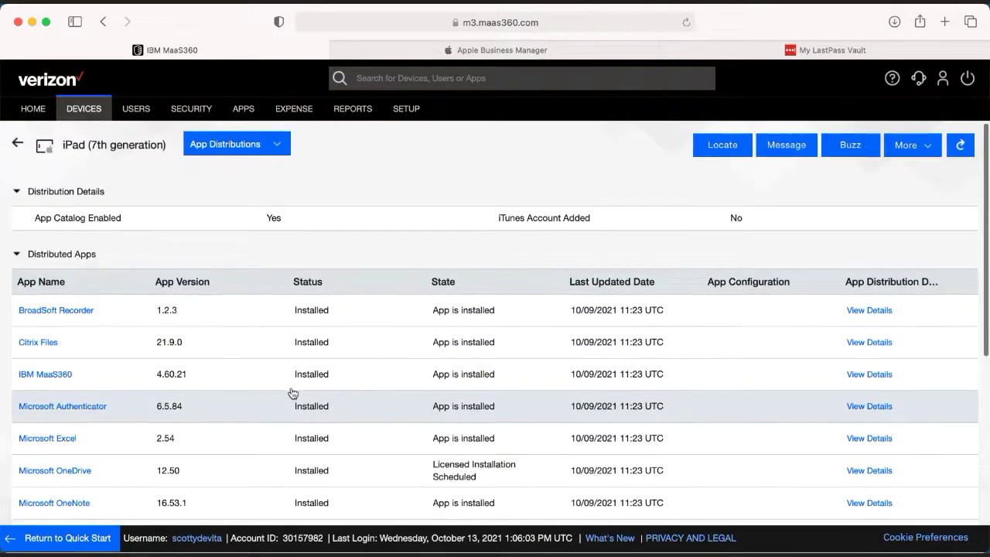
{"action": "scroll", "coordinate": [292, 393], "scroll_direction": "down", "scroll_amount": 1}
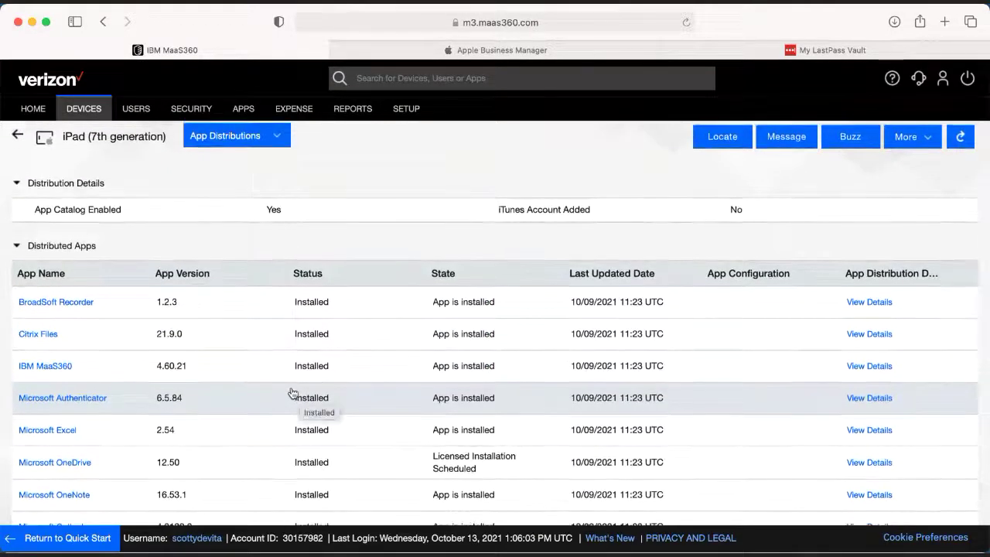
{"action": "scroll", "coordinate": [293, 393], "scroll_direction": "up", "scroll_amount": 1}
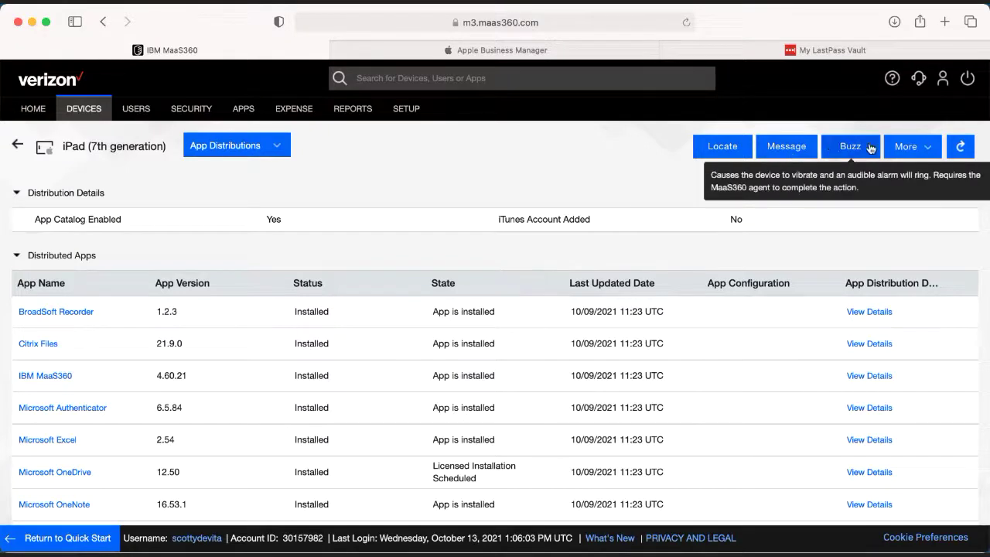
- Show the More menu of iPad remote actions, including Wipe and Distribute App
{"action": "left_click", "coordinate": [893, 149]}
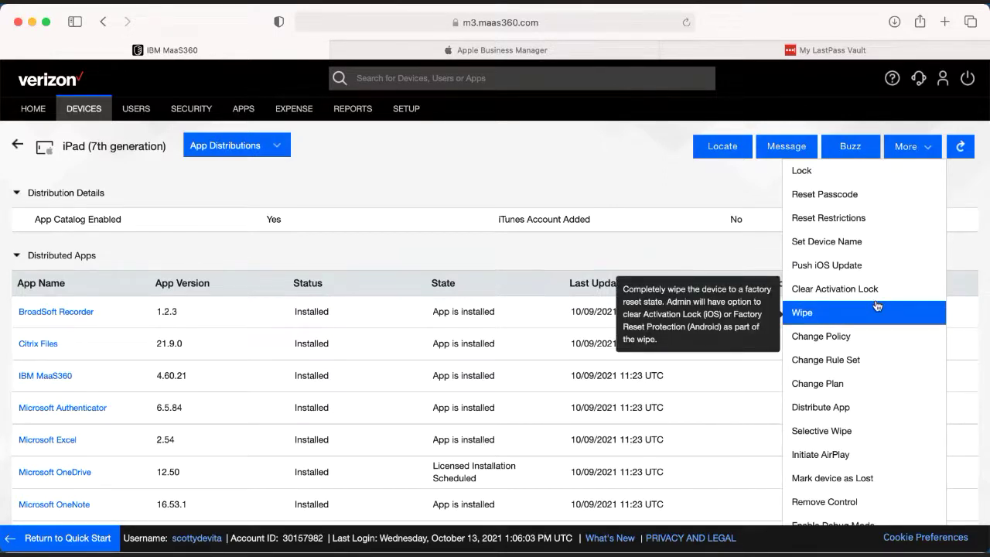
{"action": "scroll", "coordinate": [877, 306], "scroll_direction": "down", "scroll_amount": 2}
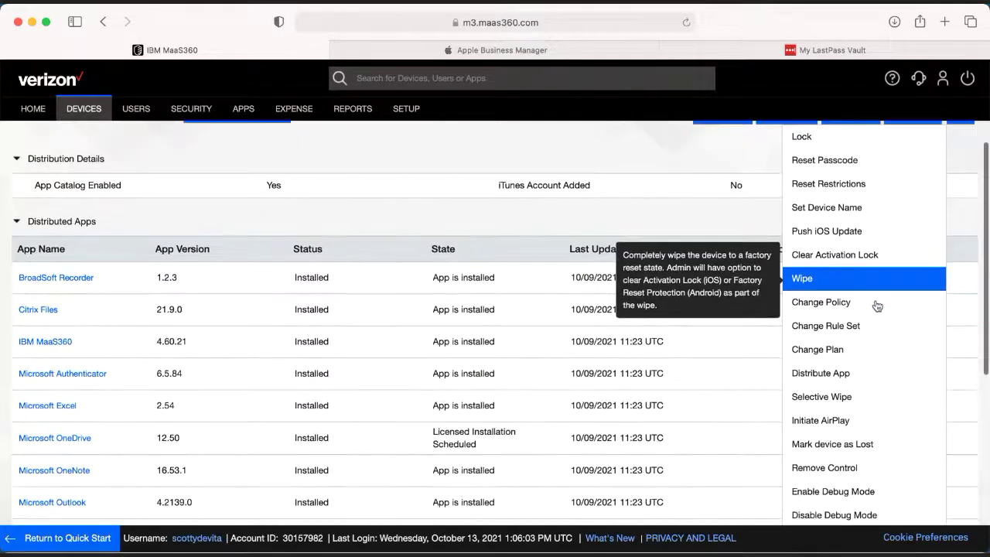
{"action": "scroll", "coordinate": [878, 309], "scroll_direction": "down", "scroll_amount": 1}
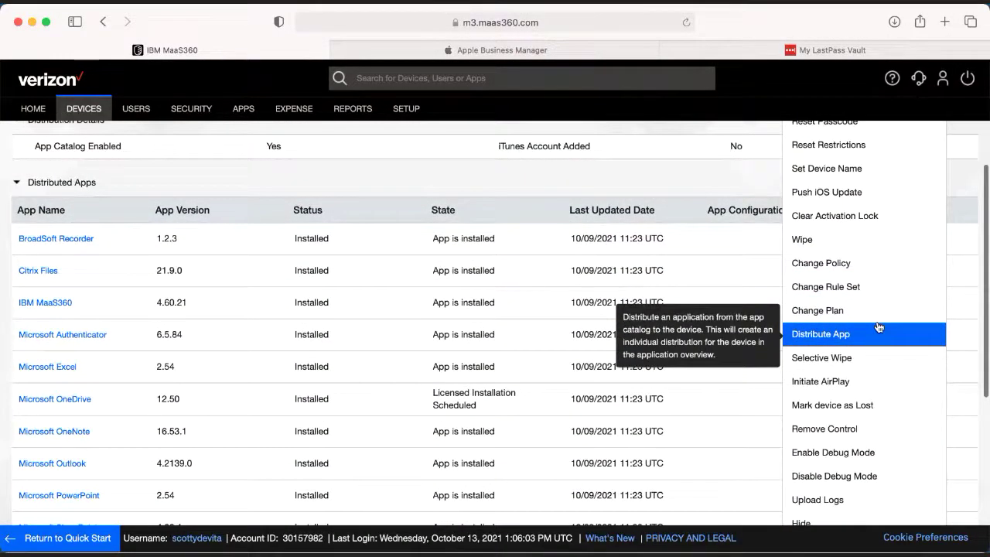
{"action": "scroll", "coordinate": [878, 327], "scroll_direction": "up", "scroll_amount": 2}
{"action": "scroll", "coordinate": [878, 327], "scroll_direction": "up", "scroll_amount": 1}
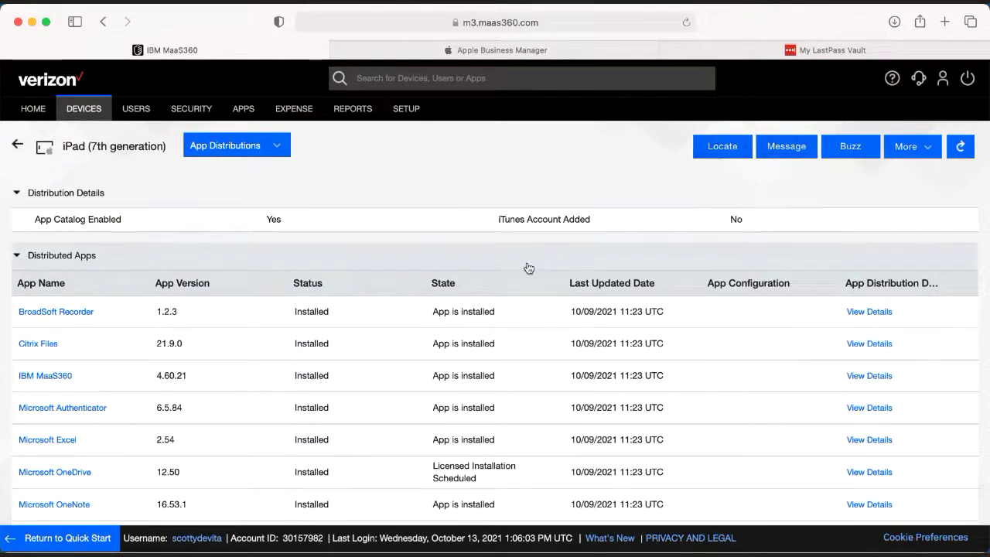
- Scroll the App Distributions list down to reveal Microsoft Outlook, marked installed
{"action": "scroll", "coordinate": [528, 267], "scroll_direction": "down", "scroll_amount": 1}
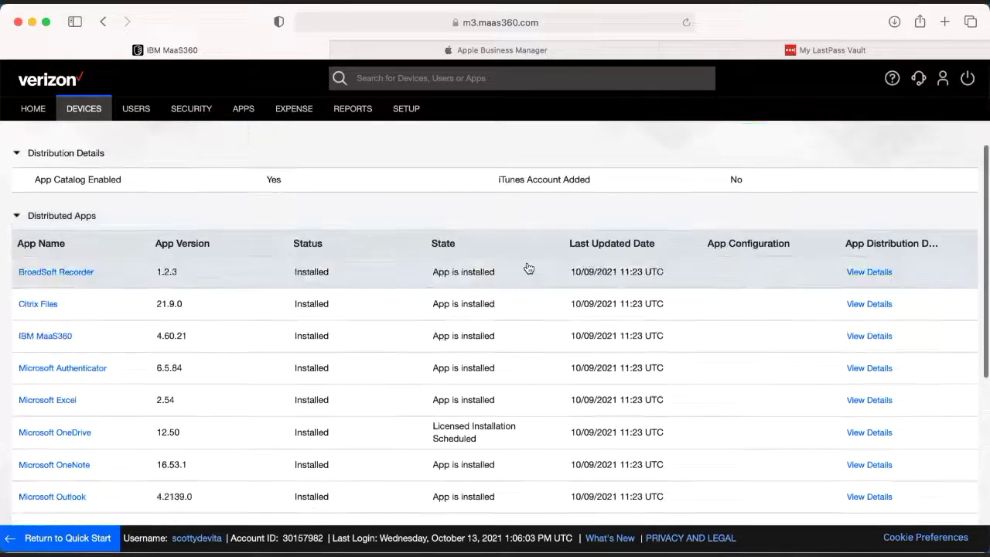